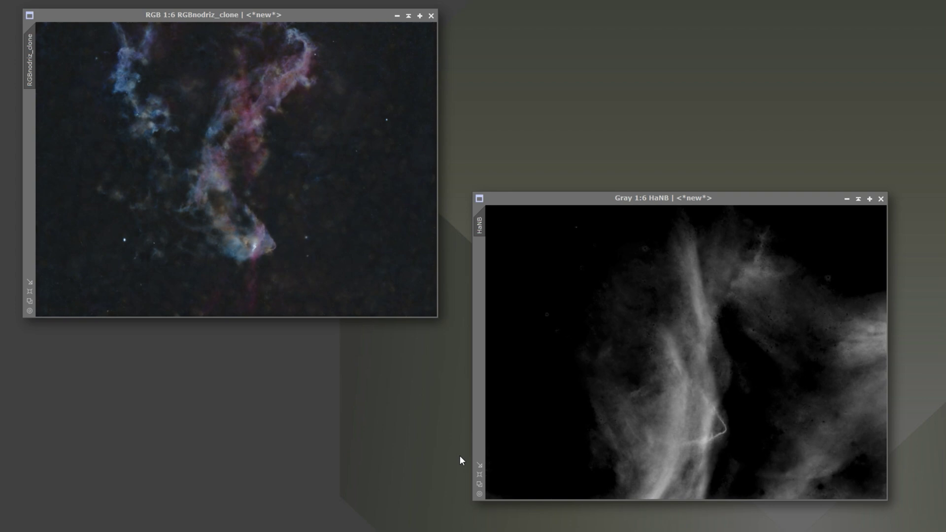
Read pixel values across RGBnodriz_clone's nebula and in HaNB, then minimize HaNB.
click(214, 113)
drag(302, 201, 174, 170)
drag(709, 399, 757, 321)
click(846, 199)
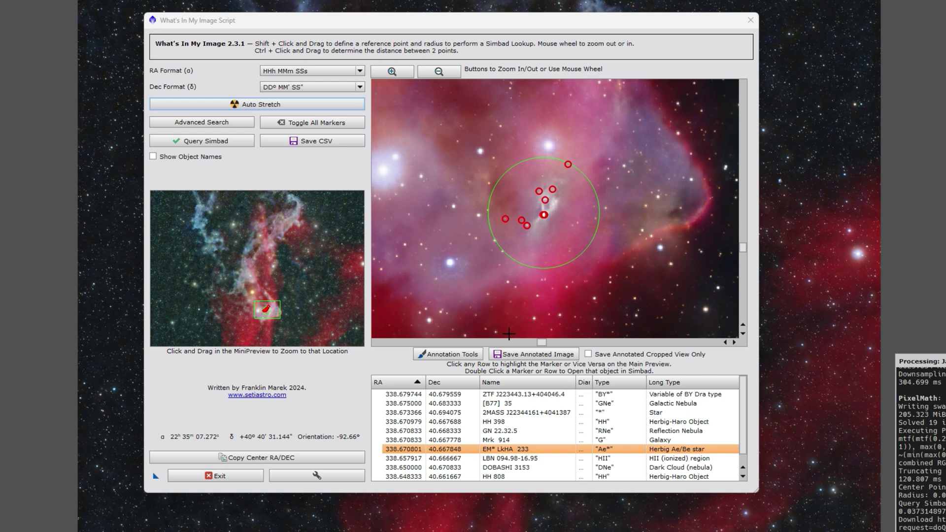
Highlight HH 398 and the GN 22.32.5 reflection nebula in the zoomed preview.
click(543, 215)
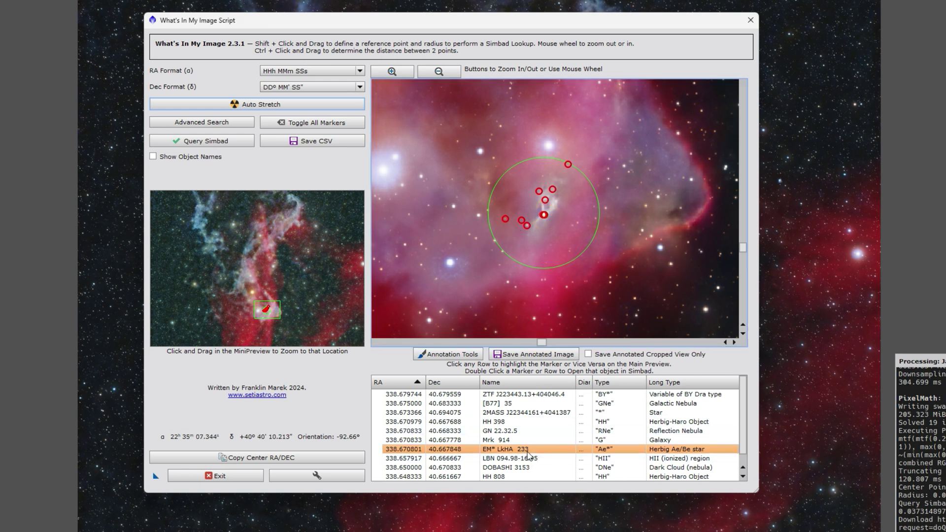
click(676, 423)
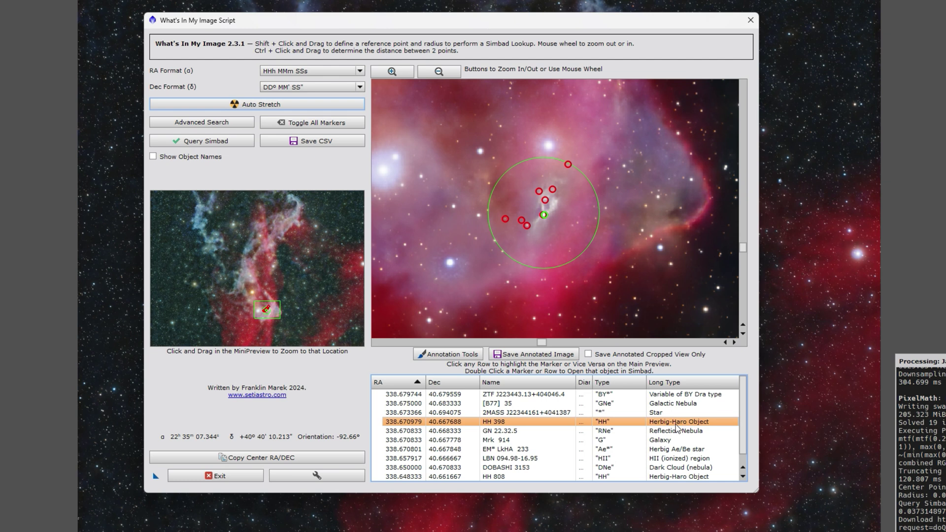
click(634, 433)
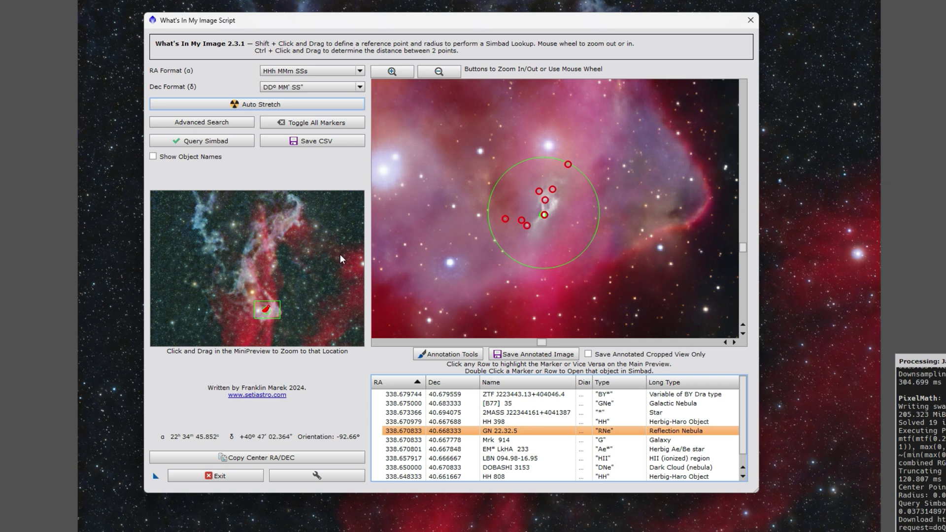
Circle the small blue nebula right of the main nebula and query Simbad's advanced search.
click(333, 237)
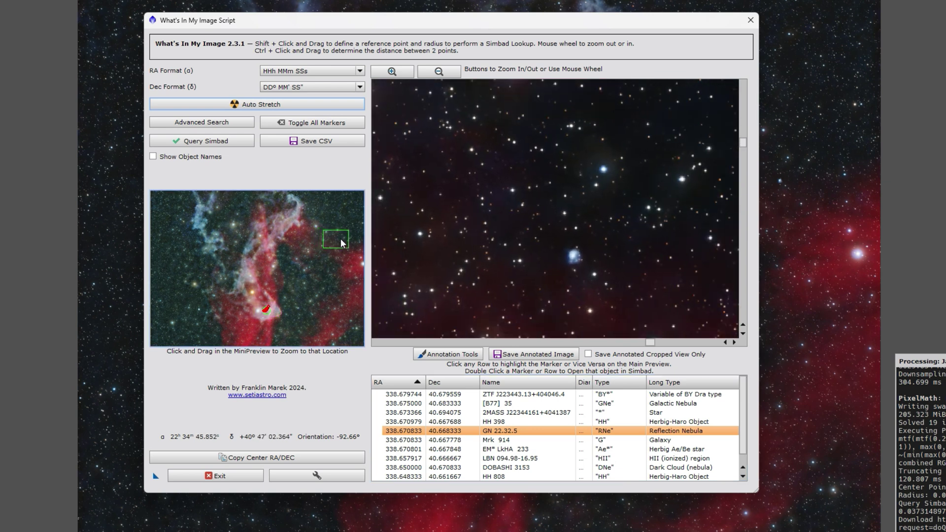
click(561, 250)
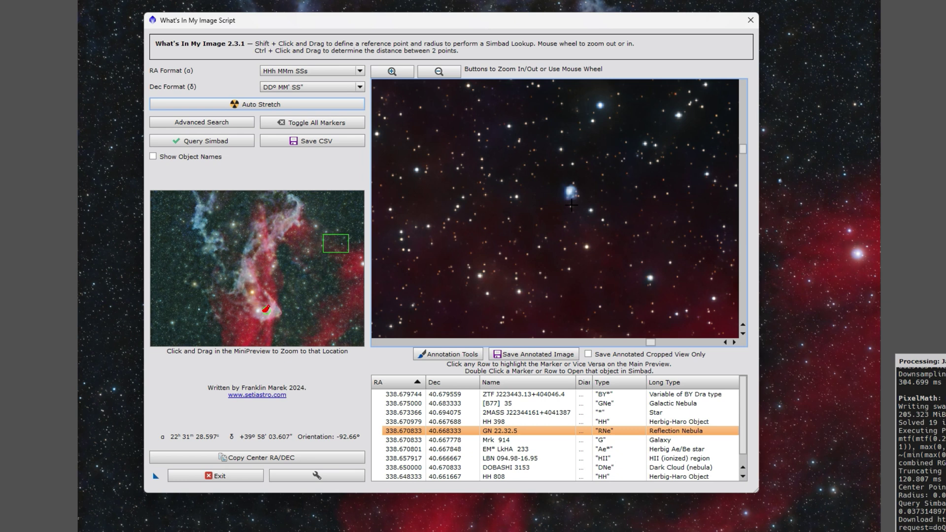
shift+drag(569, 193, 589, 226)
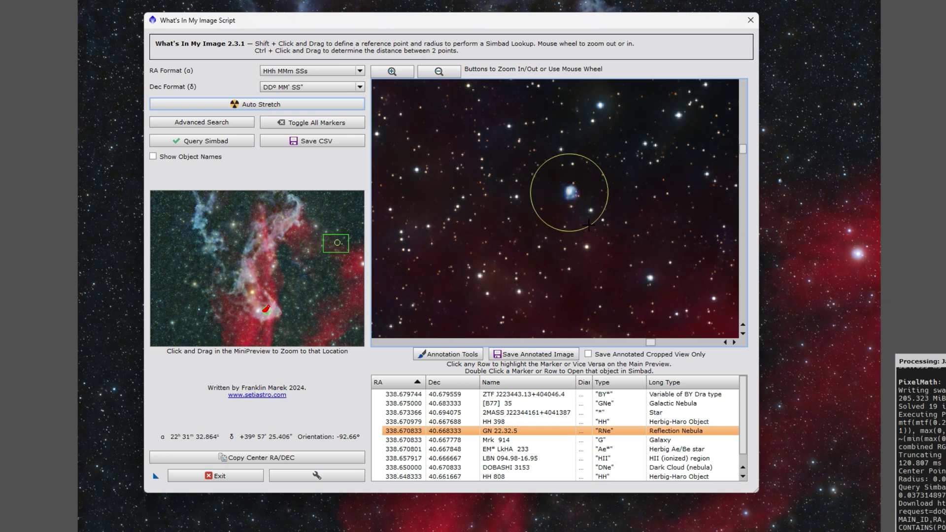
click(210, 142)
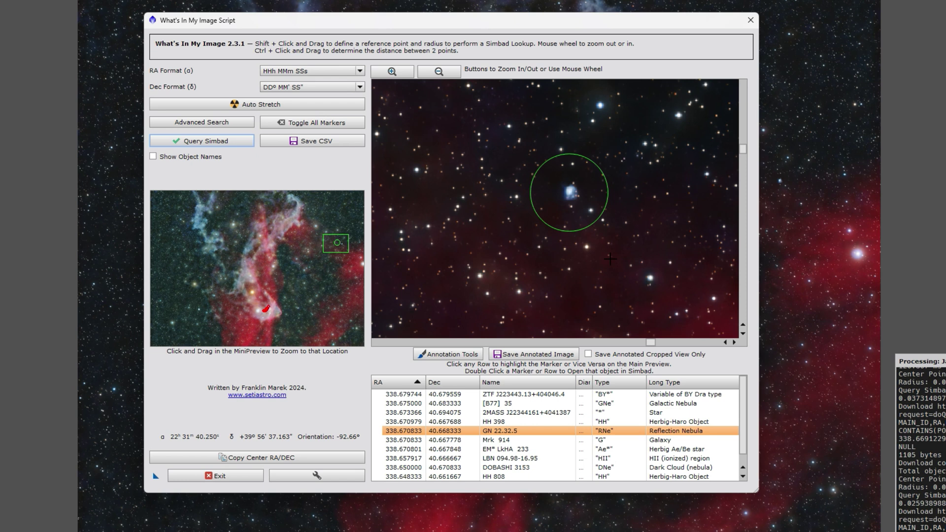
click(227, 124)
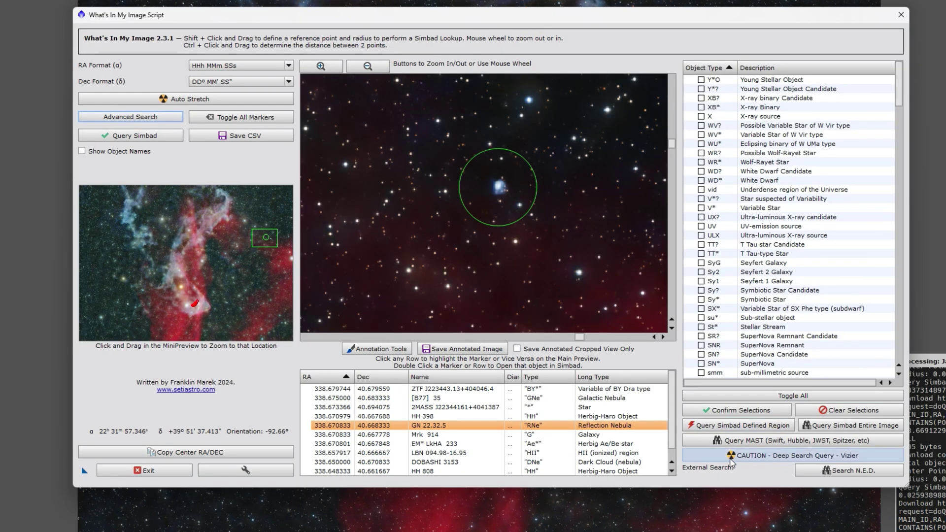
Run the deep Vizier search for Gaia and 2MASS sources, then circle a bright star.
click(731, 456)
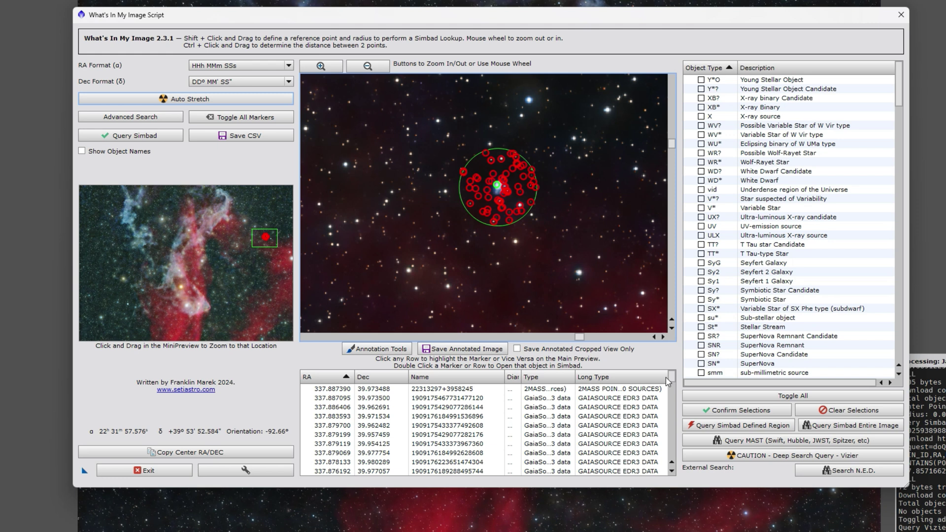
drag(670, 380, 613, 427)
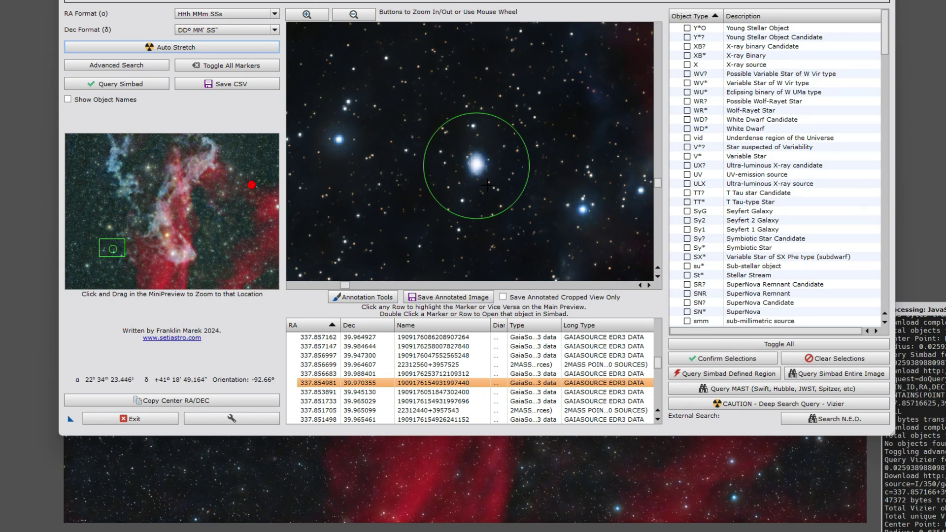
Query Simbad and open the SIMBAD page for UGC 12086, a possible active galaxy nucleus.
click(147, 88)
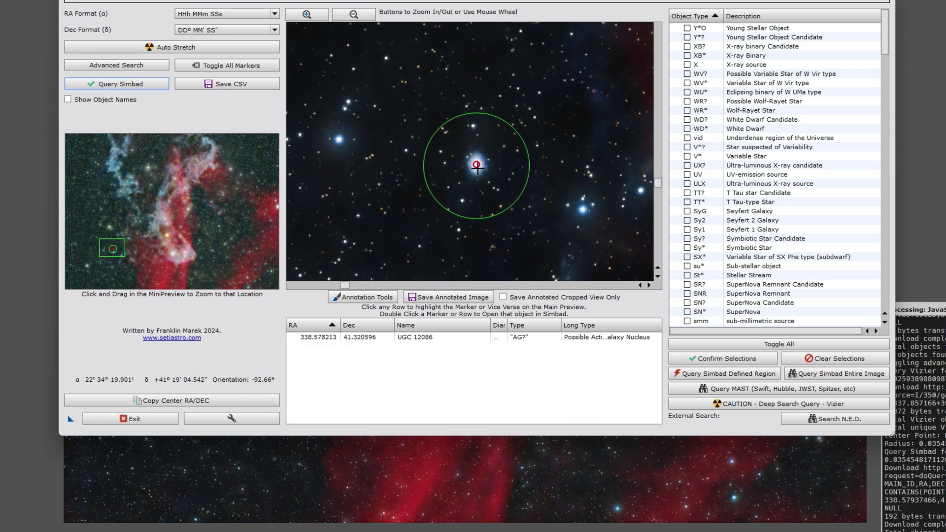
click(455, 336)
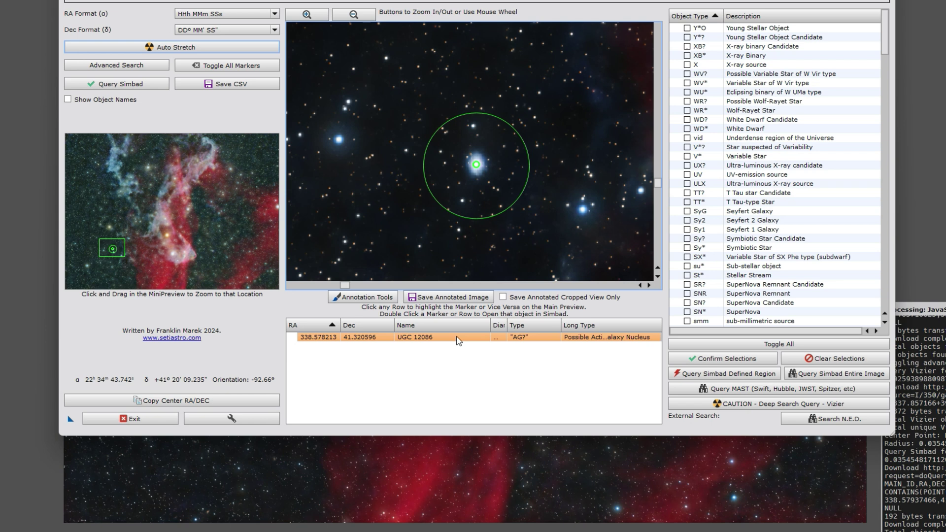
double_click(458, 338)
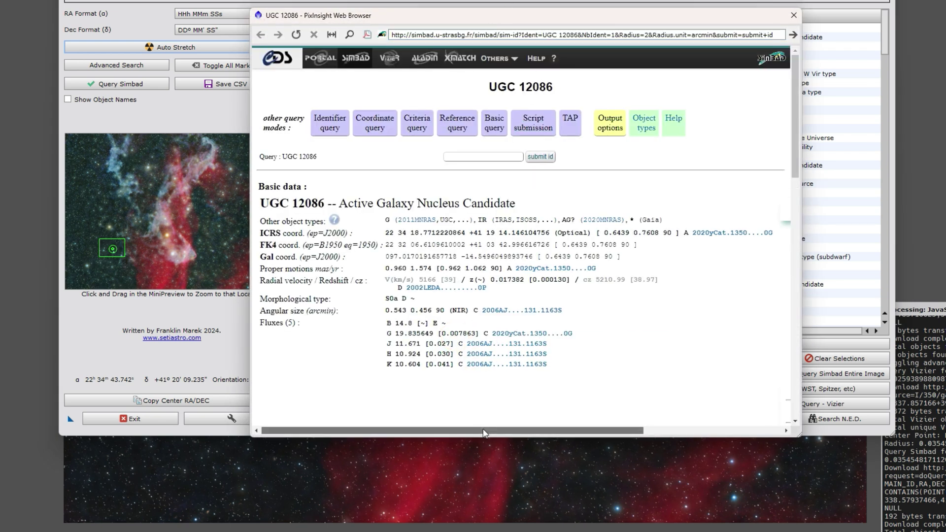
Review the UGC 12086 SIMBAD page, move it aside, then close it.
drag(483, 433, 513, 345)
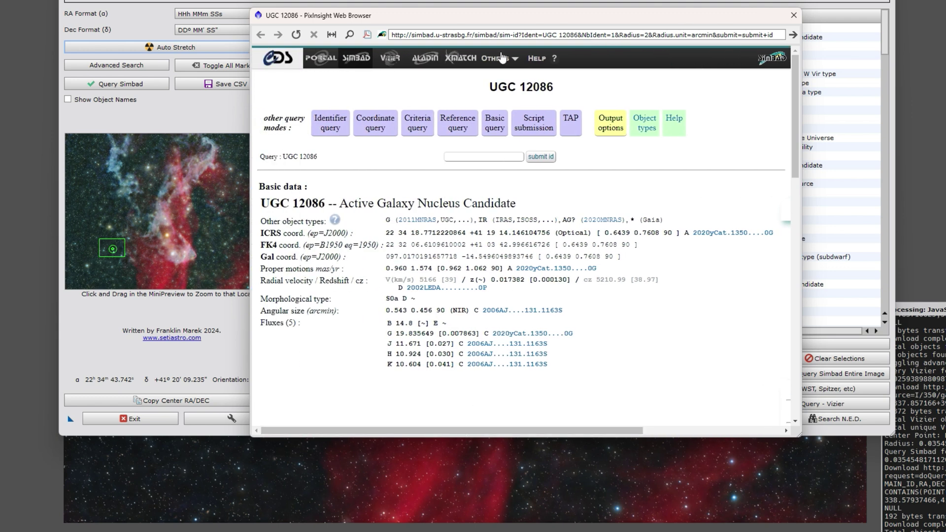
drag(519, 24, 549, 36)
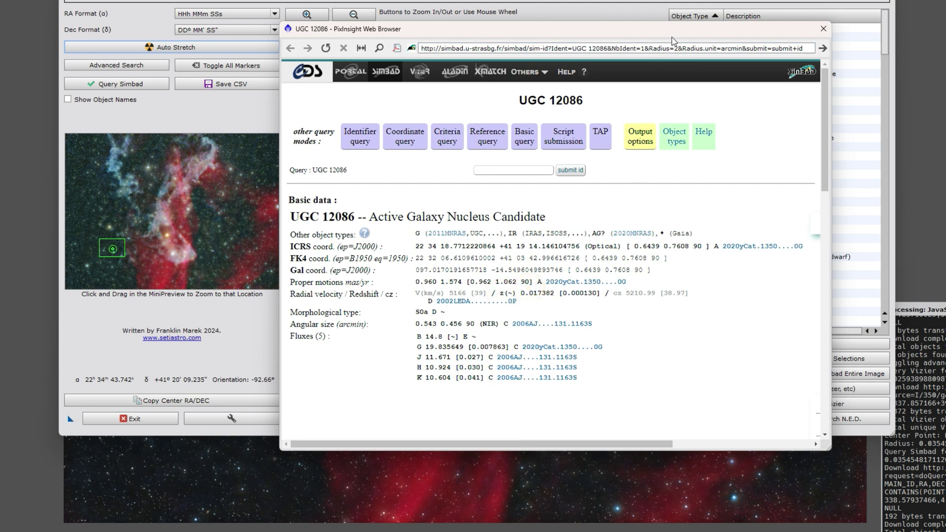
drag(673, 29, 642, 116)
click(635, 110)
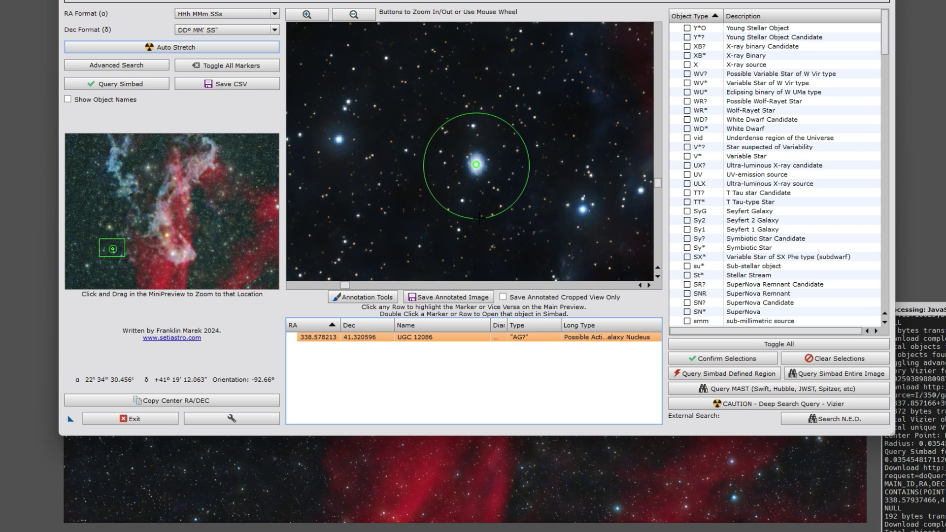
Pan beside the galaxy, circle the small object and show its catalogue source entry.
mouse_move(479, 217)
mouse_down()
mouse_move(487, 199)
mouse_move(450, 267)
mouse_up()
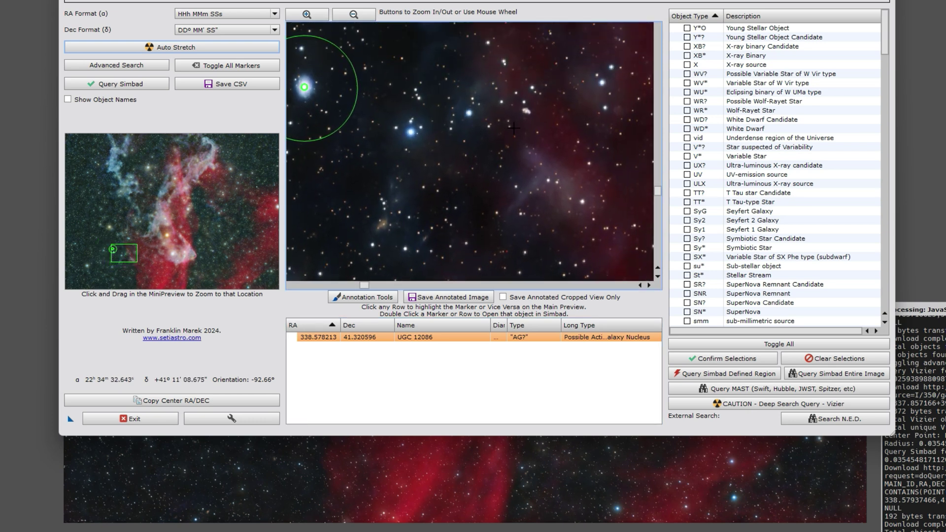
drag(527, 112, 536, 113)
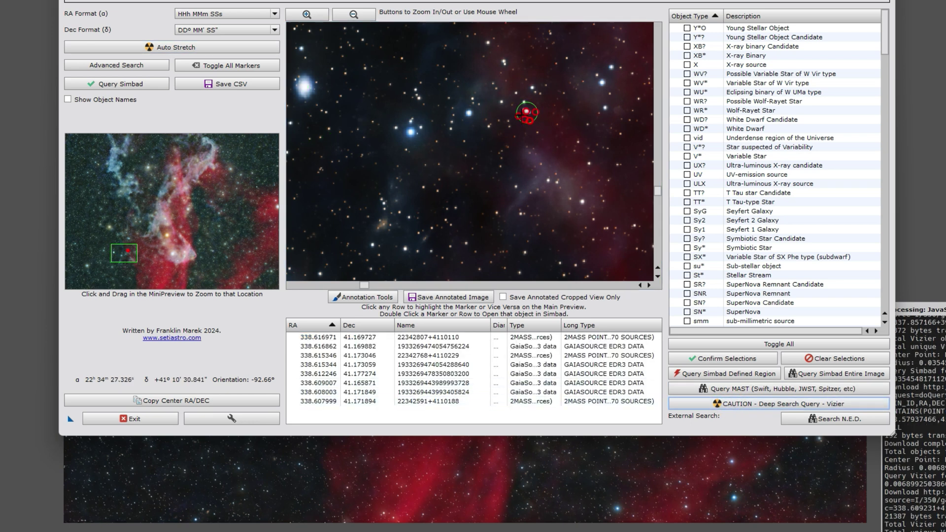
click(527, 113)
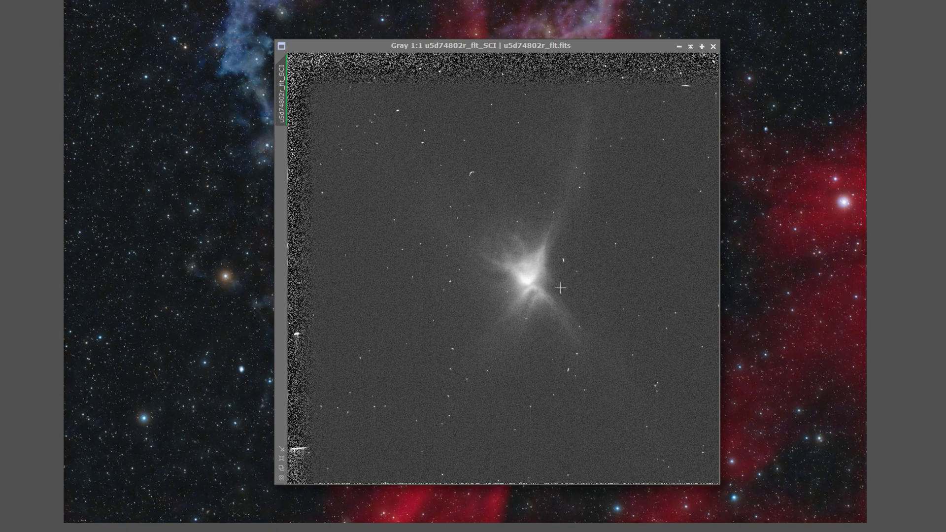
Place the u5d74802r_flt Hubble exposure on the right beside the matching nebula region.
click(561, 288)
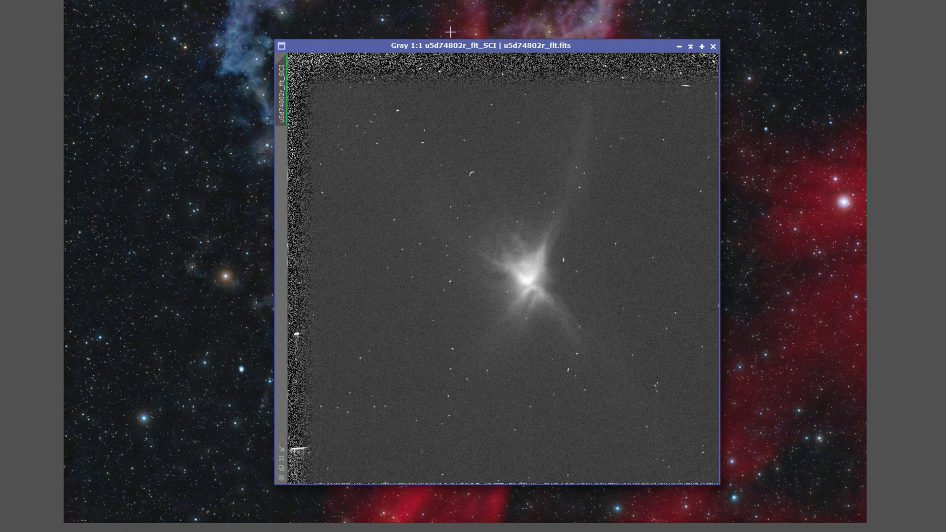
drag(452, 45, 693, 49)
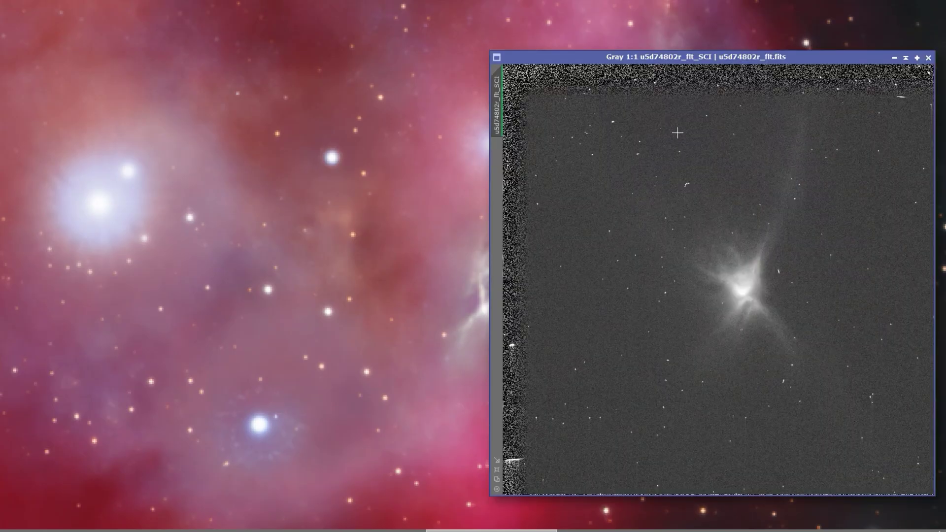
drag(598, 58, 660, 54)
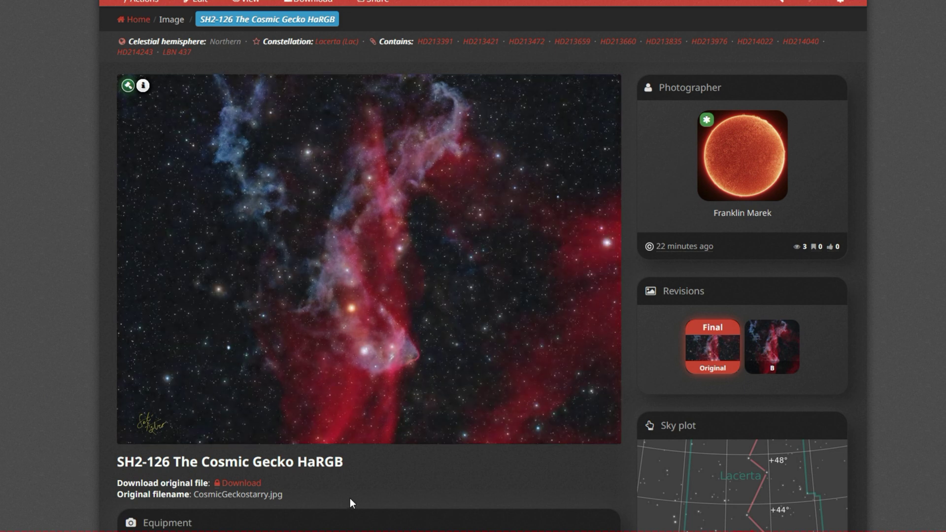
Scroll past Equipment and Description to the crops of The Tower, UGC 12086 and WISEA J2231214.96+395809.8.
scroll(60, 427, down, 7)
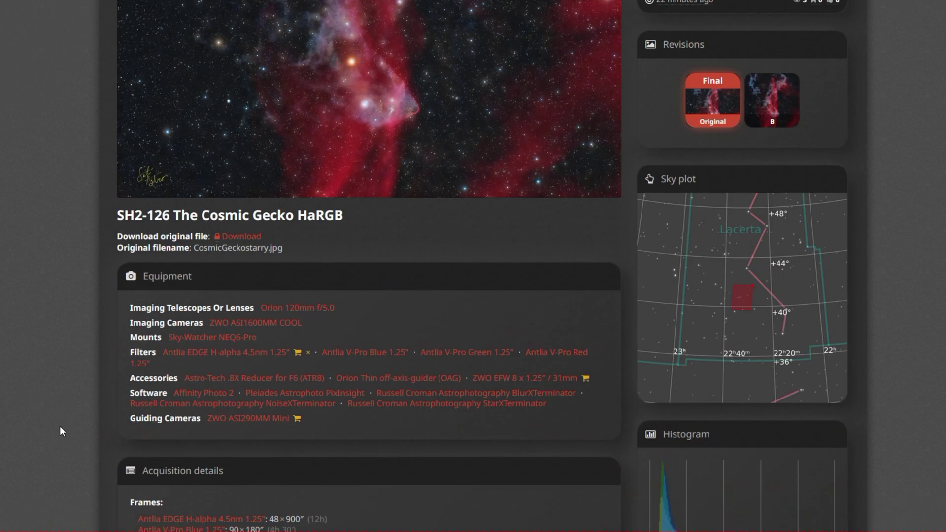
scroll(59, 425, down, 7)
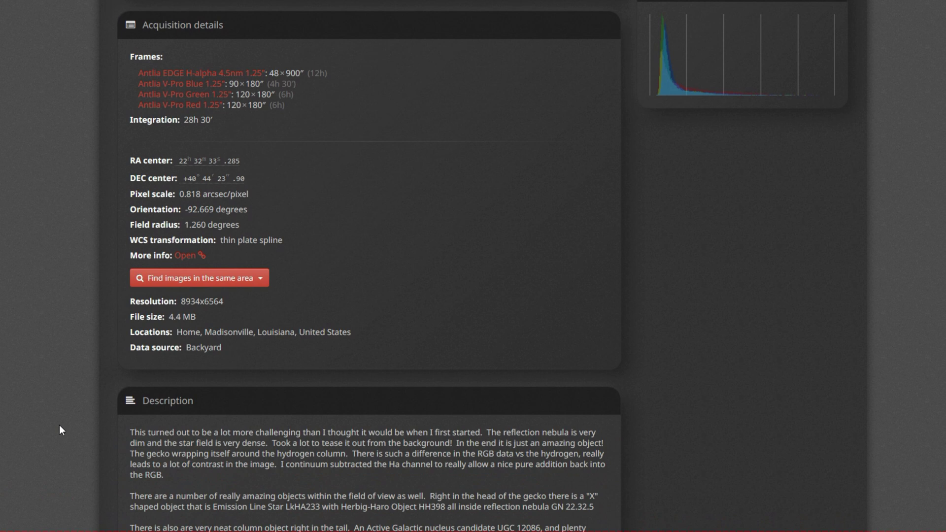
scroll(58, 424, down, 6)
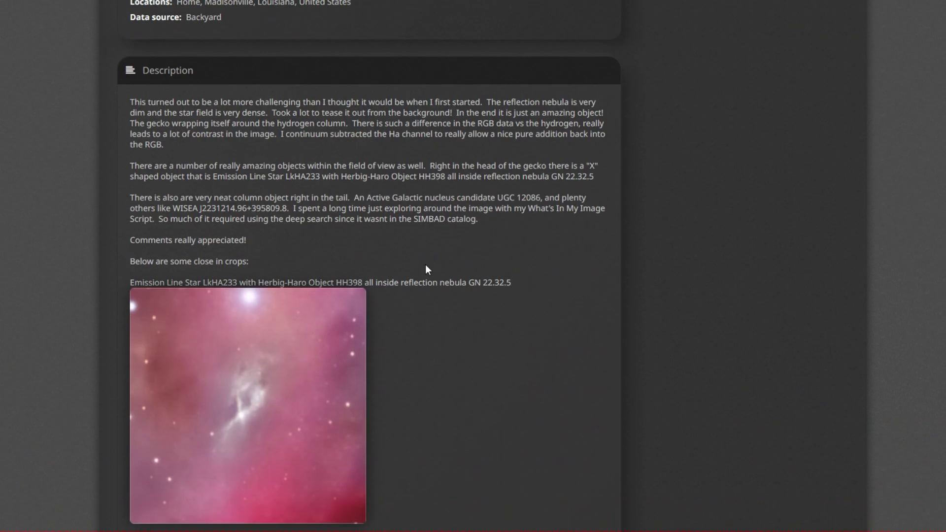
scroll(409, 418, down, 6)
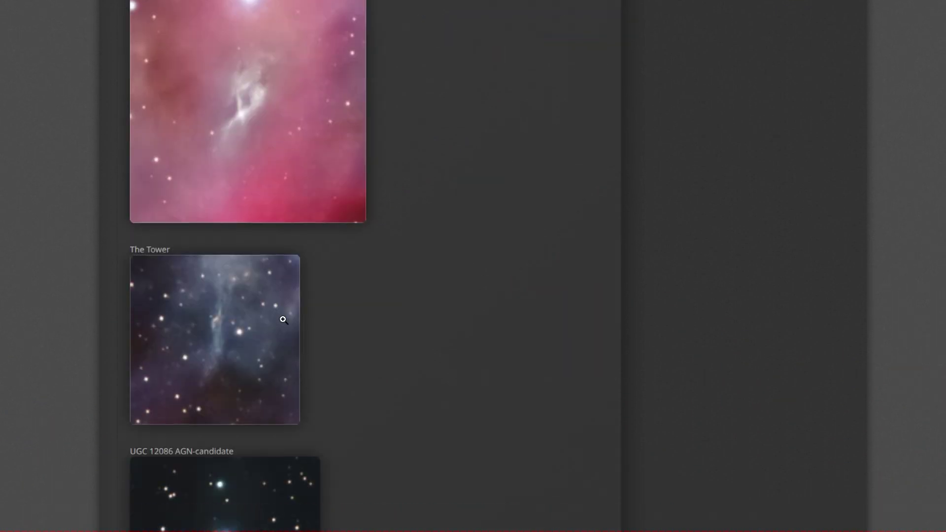
scroll(355, 222, down, 2)
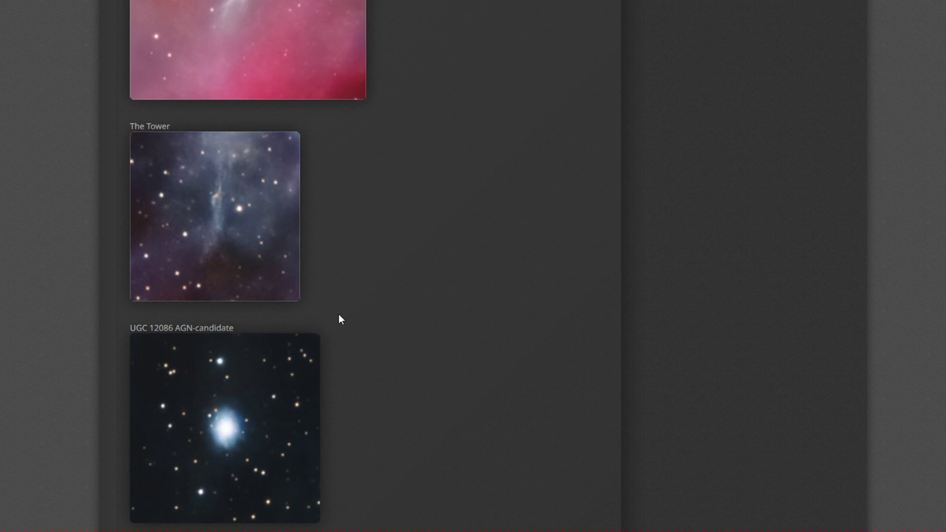
scroll(338, 317, down, 2)
scroll(409, 249, down, 2)
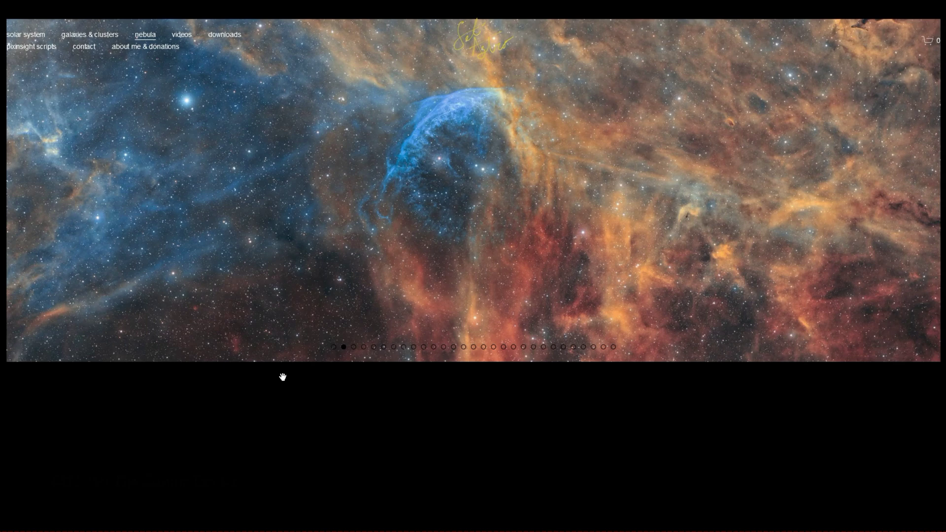
Scroll the nebula page down to the SH2-126 Cosmic Gecko section and its description.
scroll(51, 431, down, 4)
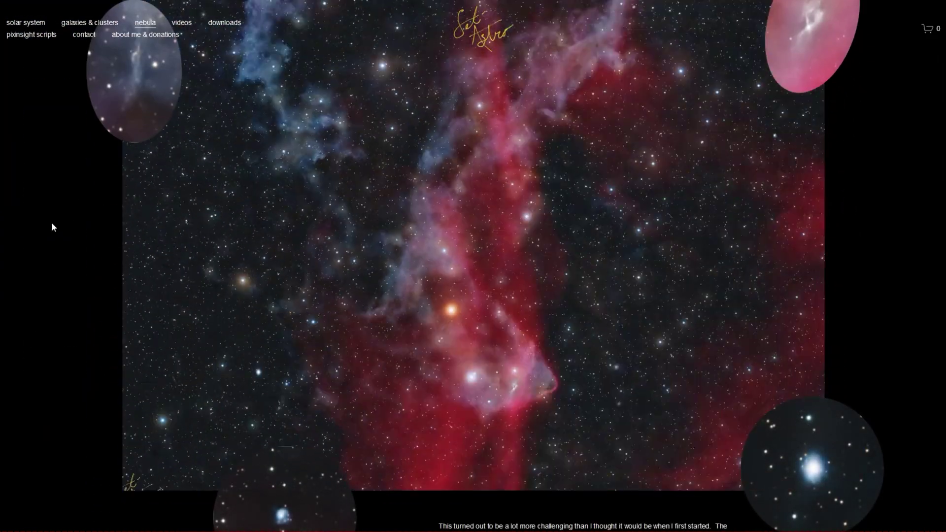
scroll(62, 251, down, 3)
scroll(63, 263, down, 6)
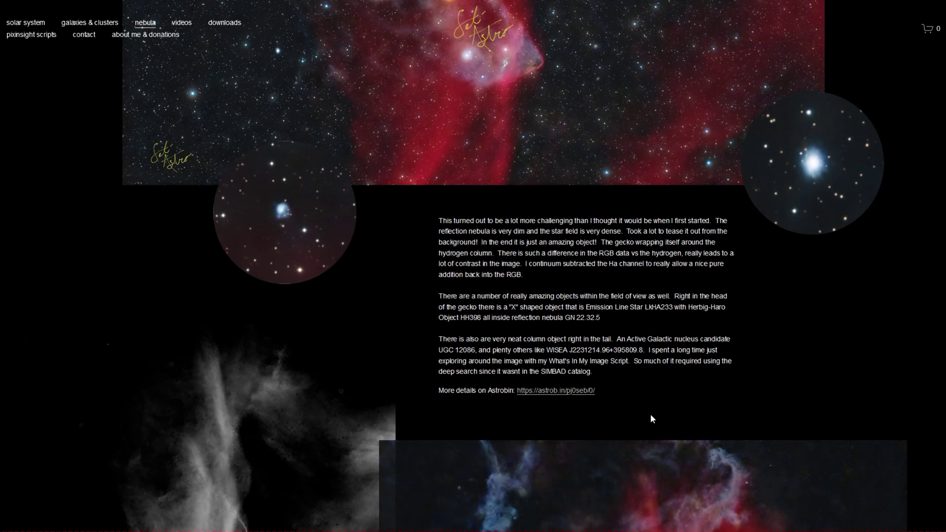
scroll(317, 281, down, 1)
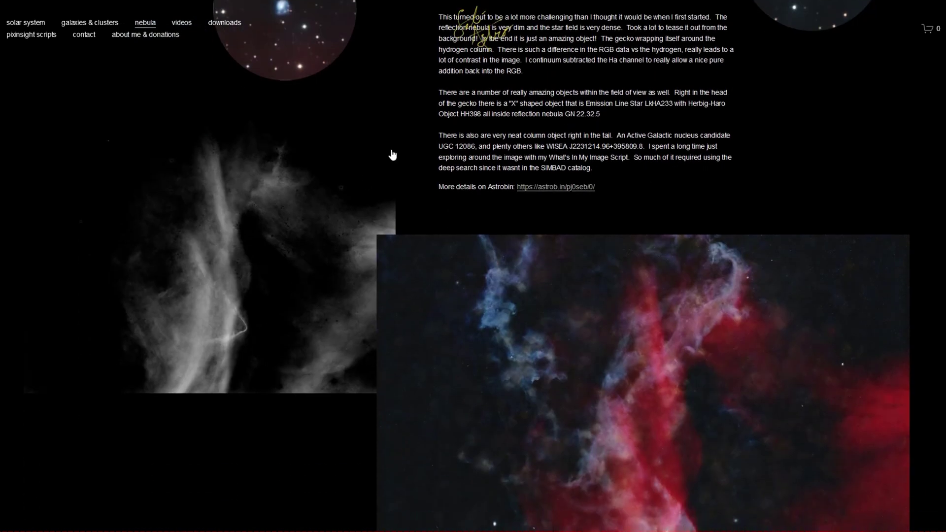
scroll(247, 339, down, 2)
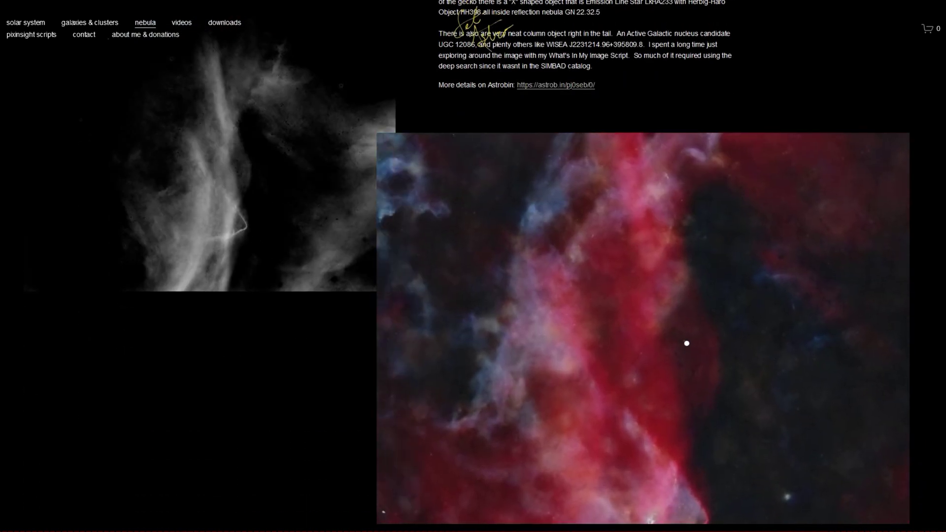